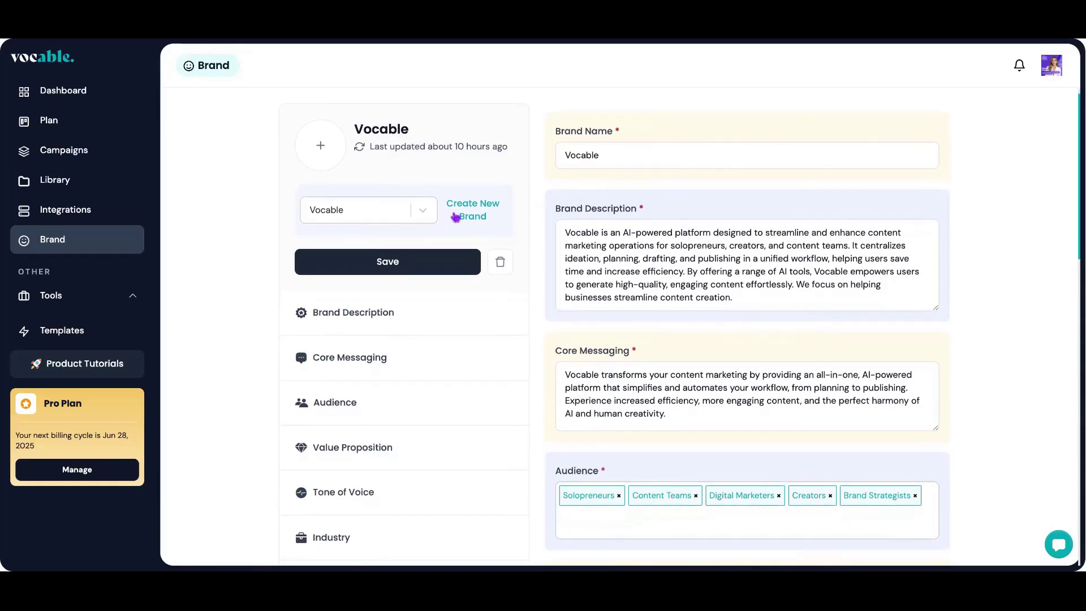
# Check the brand list, view the existing Vocable brand profile, then return to the new-brand options.
pyautogui.click(424, 215)
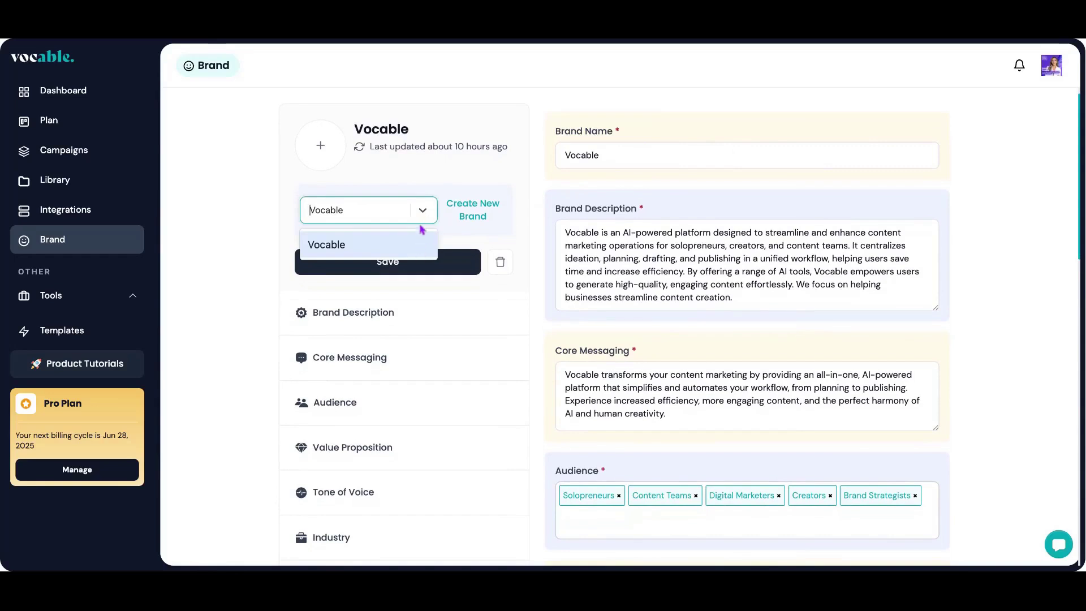
pyautogui.click(424, 214)
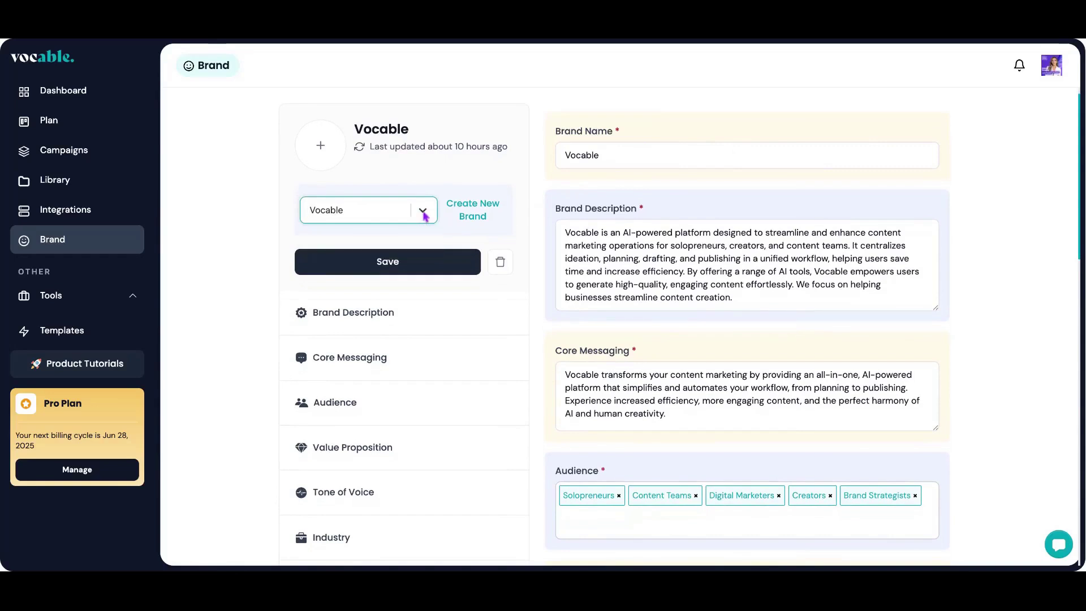
pyautogui.click(484, 218)
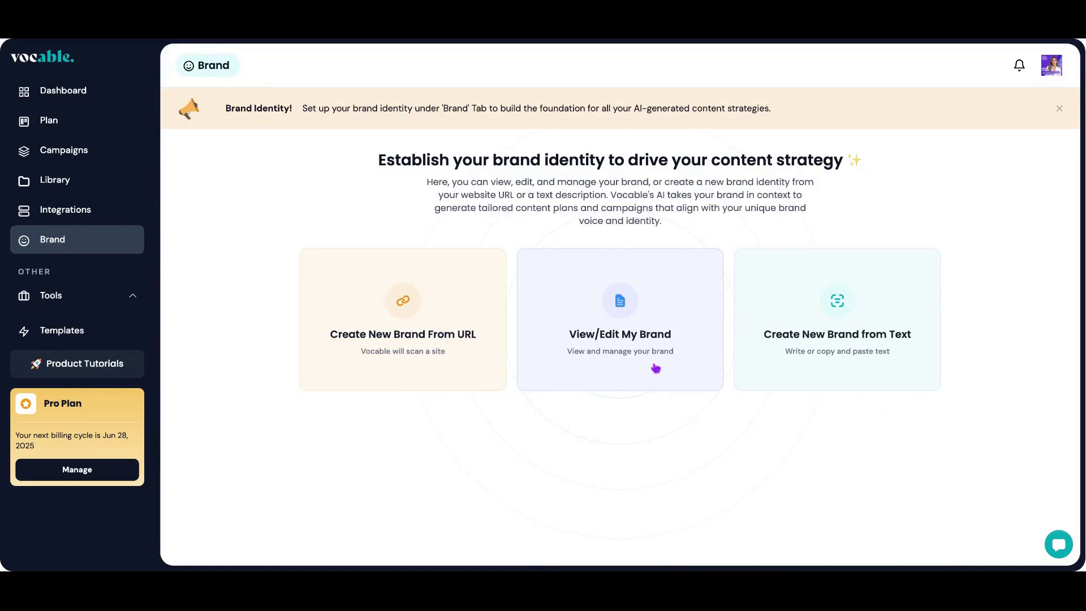
pyautogui.click(618, 337)
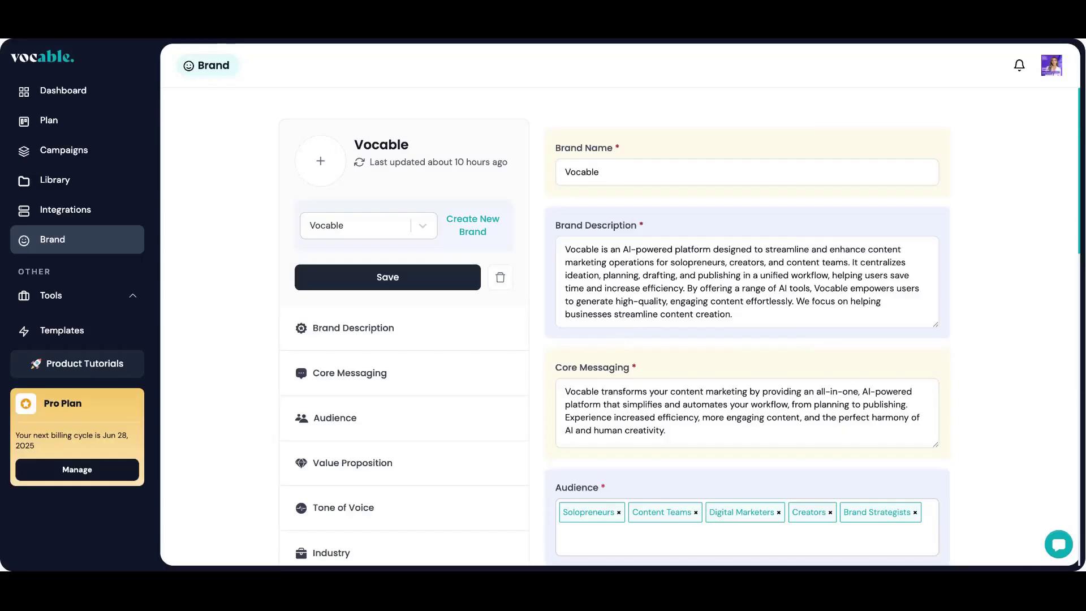
pyautogui.click(467, 236)
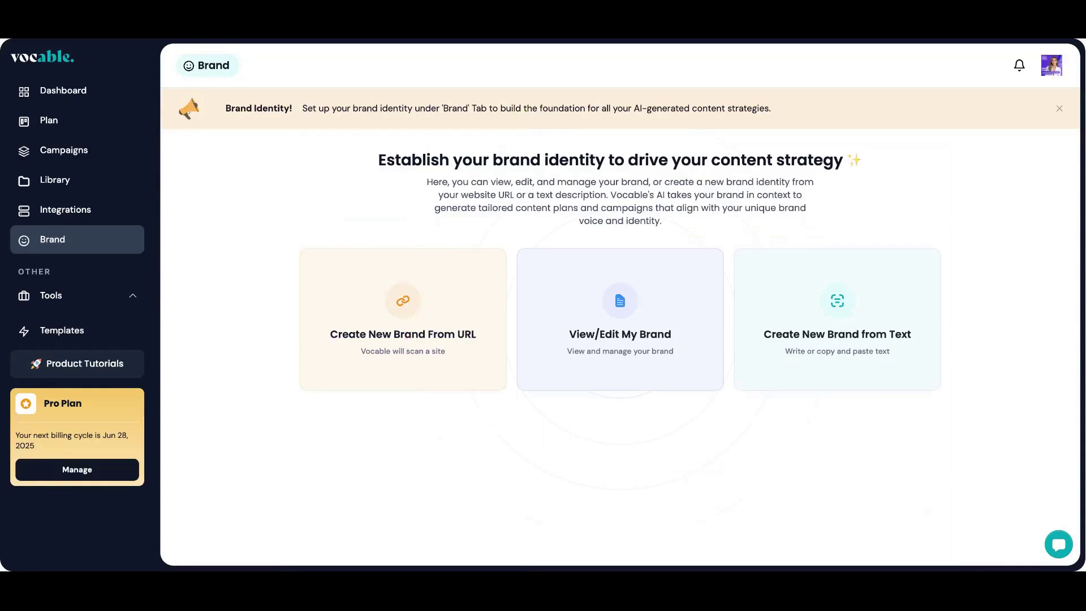
pyautogui.click(403, 333)
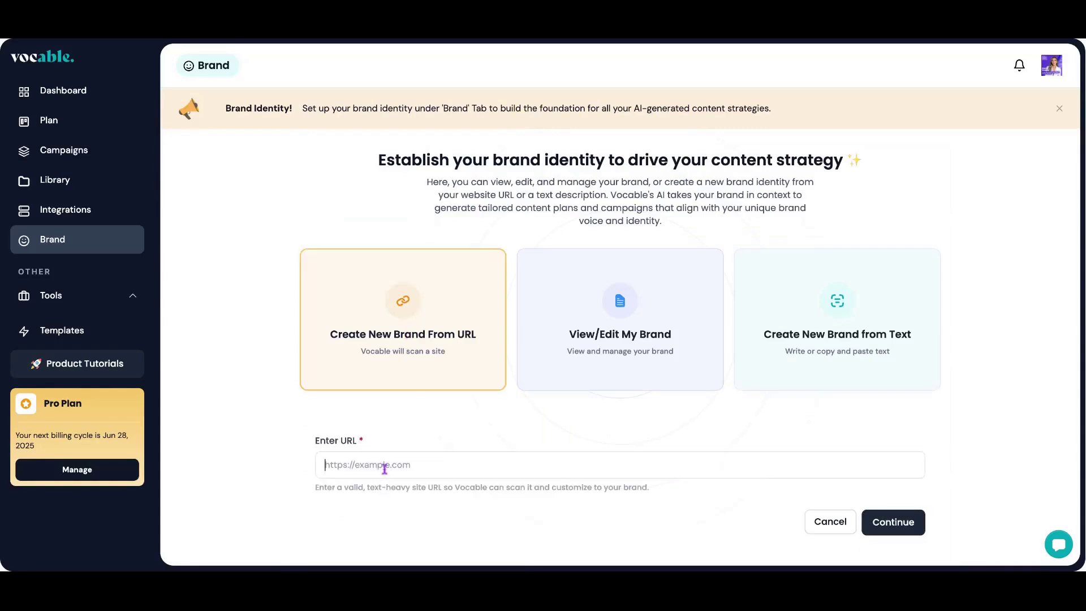
pyautogui.click(385, 466)
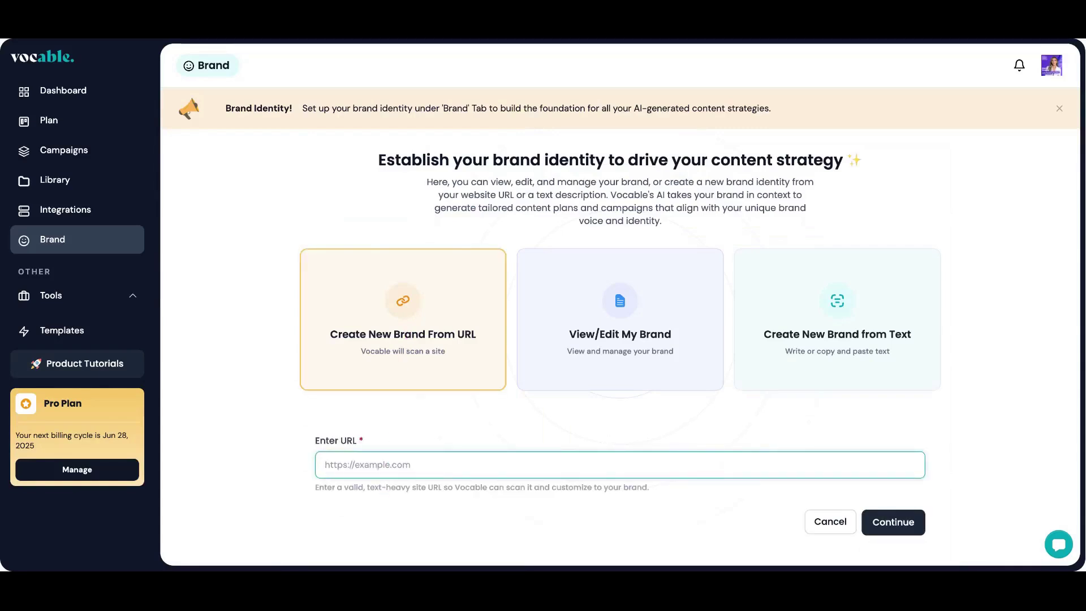
pyautogui.write('https://www.quantumhealingmiami.com/')
pyautogui.click(514, 429)
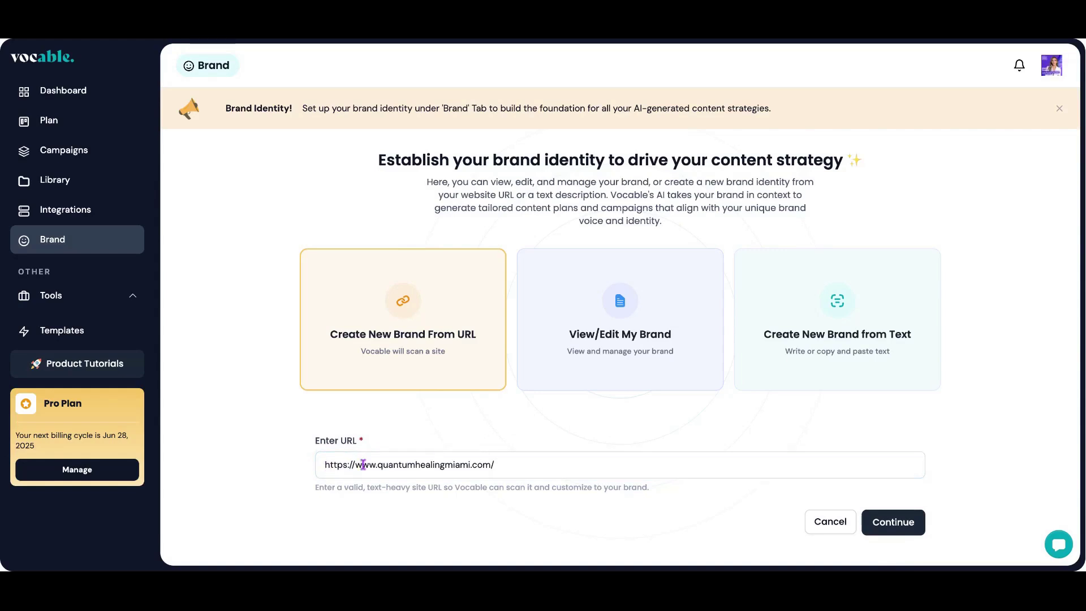
pyautogui.moveTo(356, 464); pyautogui.dragTo(317, 464)
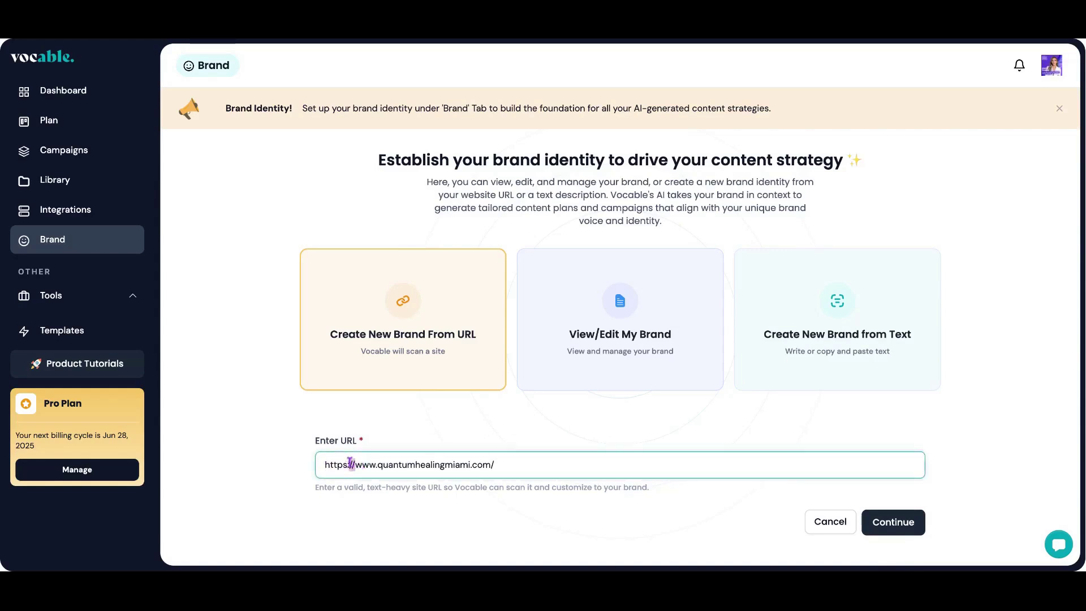
pyautogui.click(465, 443)
pyautogui.click(901, 520)
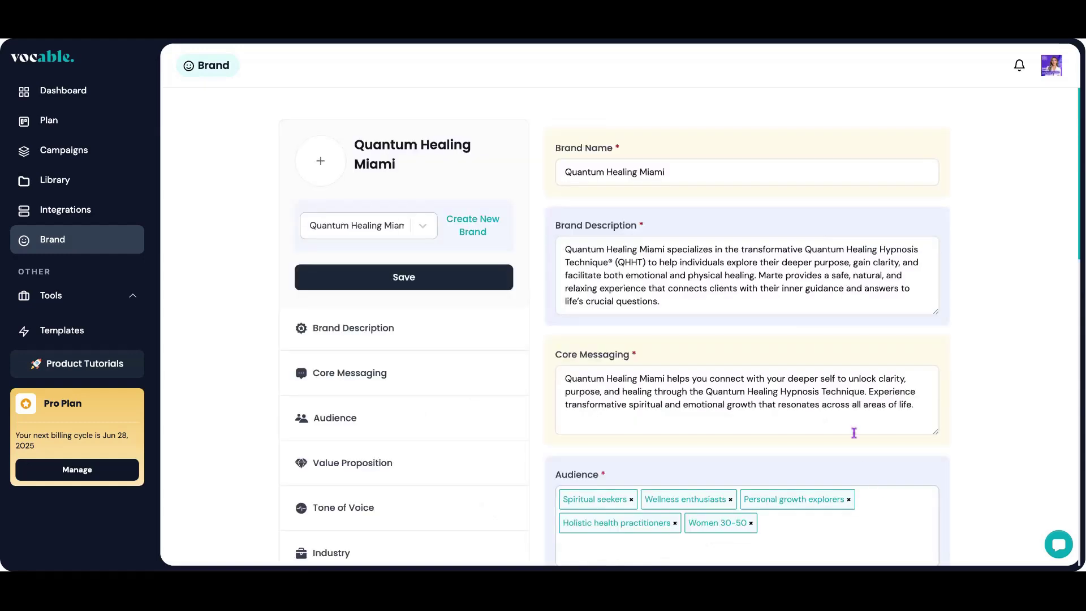
pyautogui.scroll(-1, 853, 433)
pyautogui.scroll(-2, 854, 433)
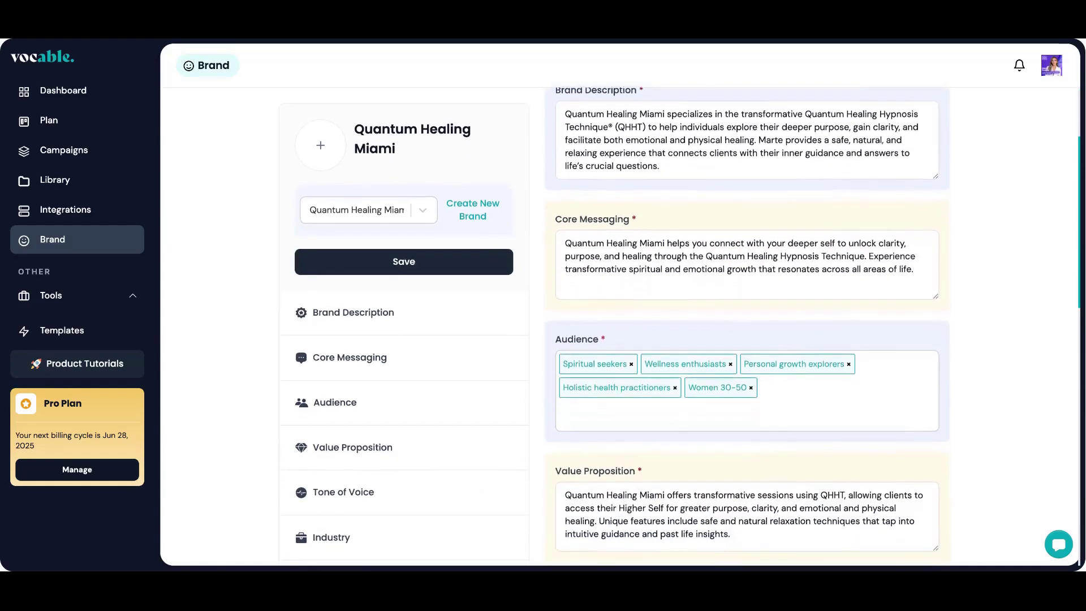
pyautogui.scroll(-2, 854, 432)
pyautogui.scroll(-1, 854, 433)
pyautogui.scroll(-1, 854, 433)
pyautogui.scroll(-1, 854, 432)
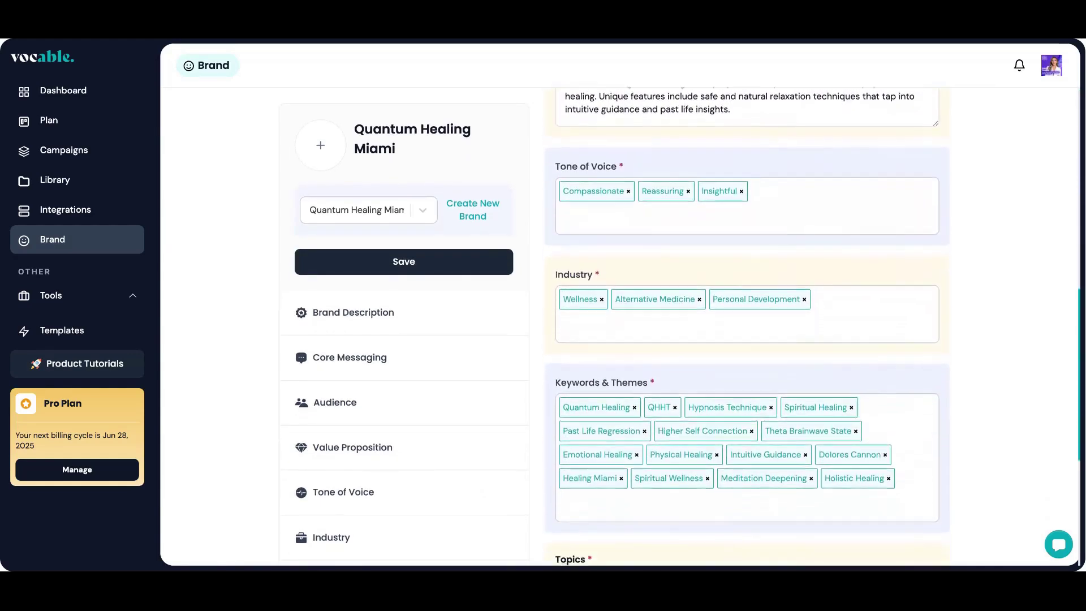
pyautogui.scroll(-1, 853, 432)
pyautogui.scroll(-2, 854, 433)
pyautogui.scroll(-1, 752, 318)
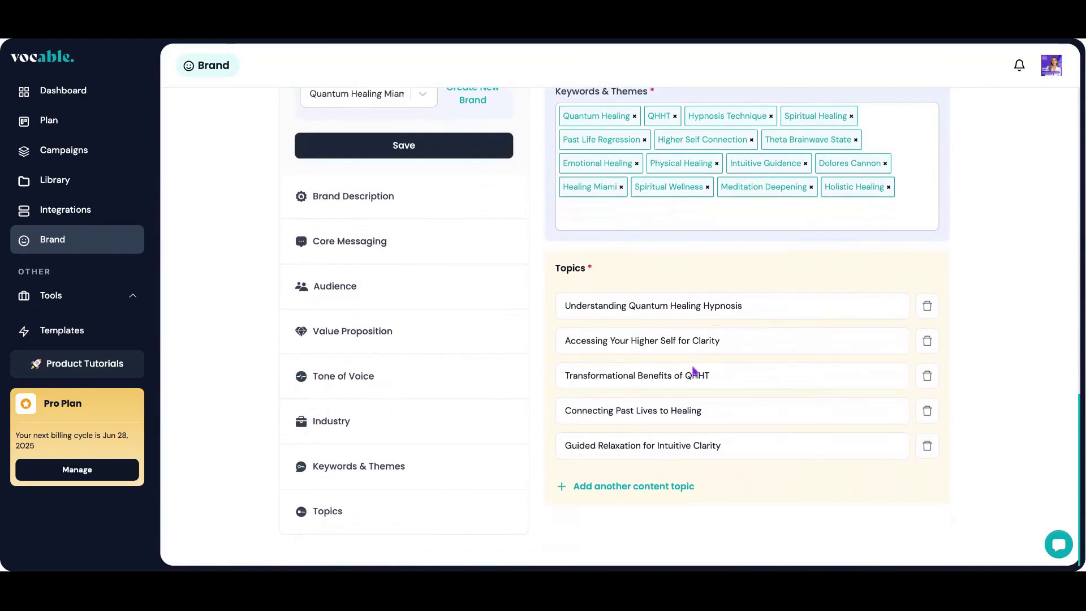
pyautogui.scroll(1, 733, 332)
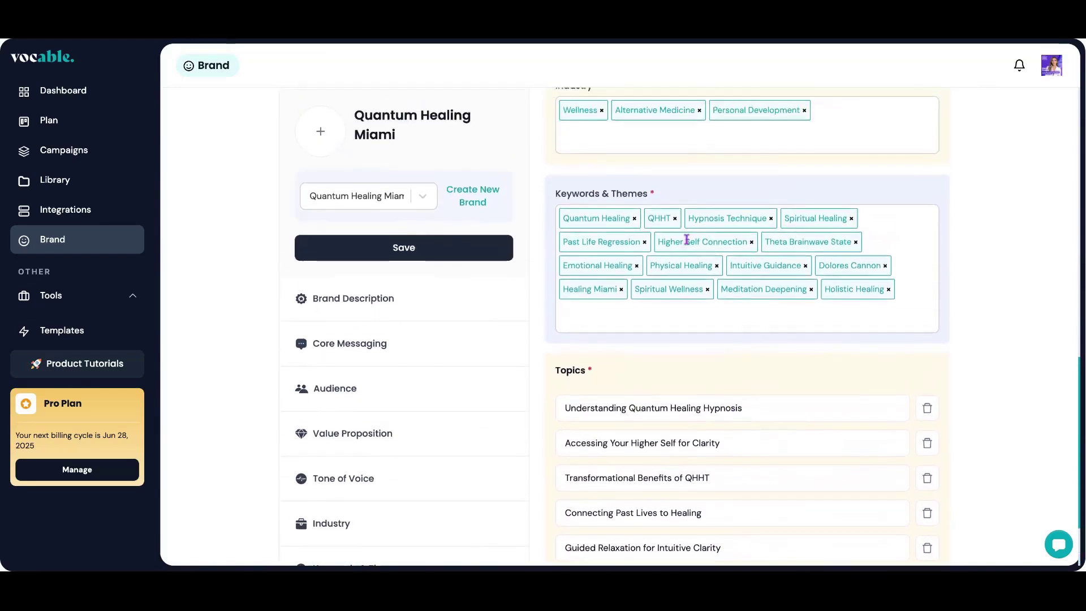
pyautogui.scroll(2, 687, 237)
pyautogui.scroll(3, 623, 165)
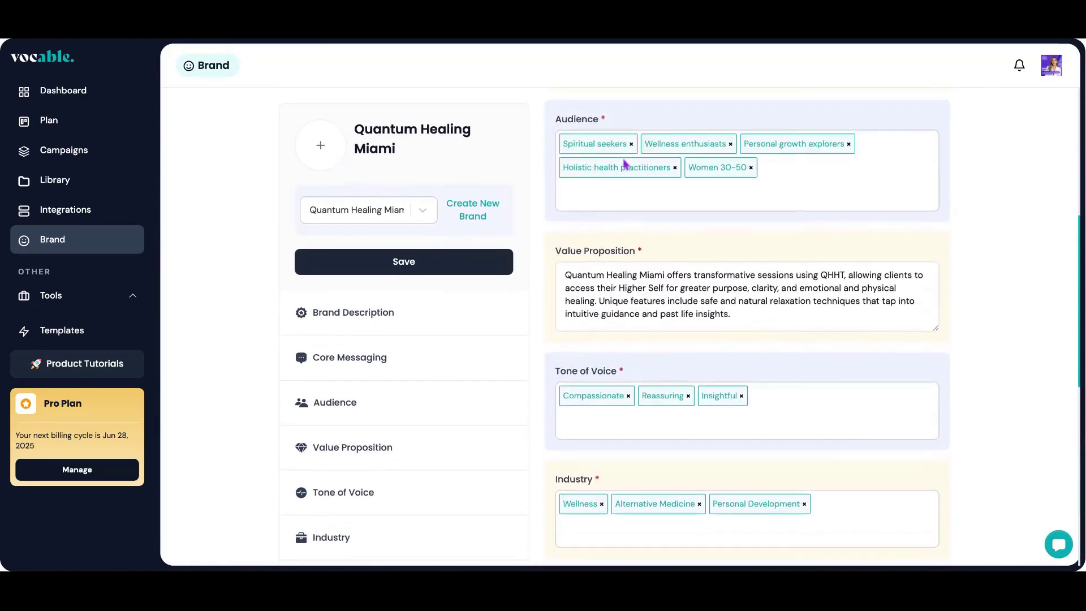
pyautogui.scroll(1, 628, 142)
pyautogui.scroll(2, 625, 166)
pyautogui.scroll(1, 625, 167)
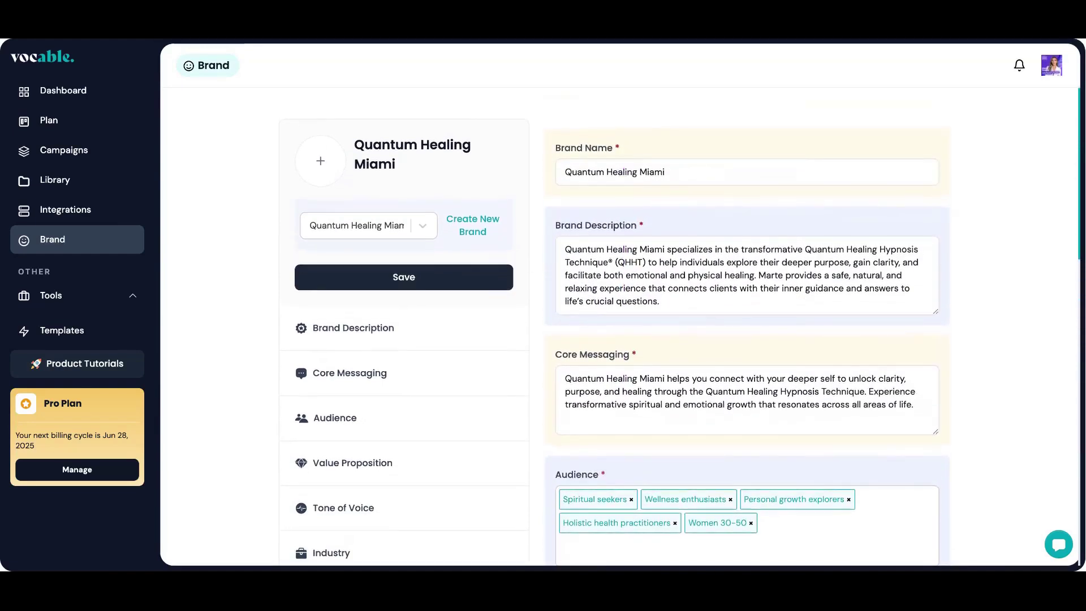
# Remove the demo text added to the Brand Description, keeping its original wording.
pyautogui.click(681, 304)
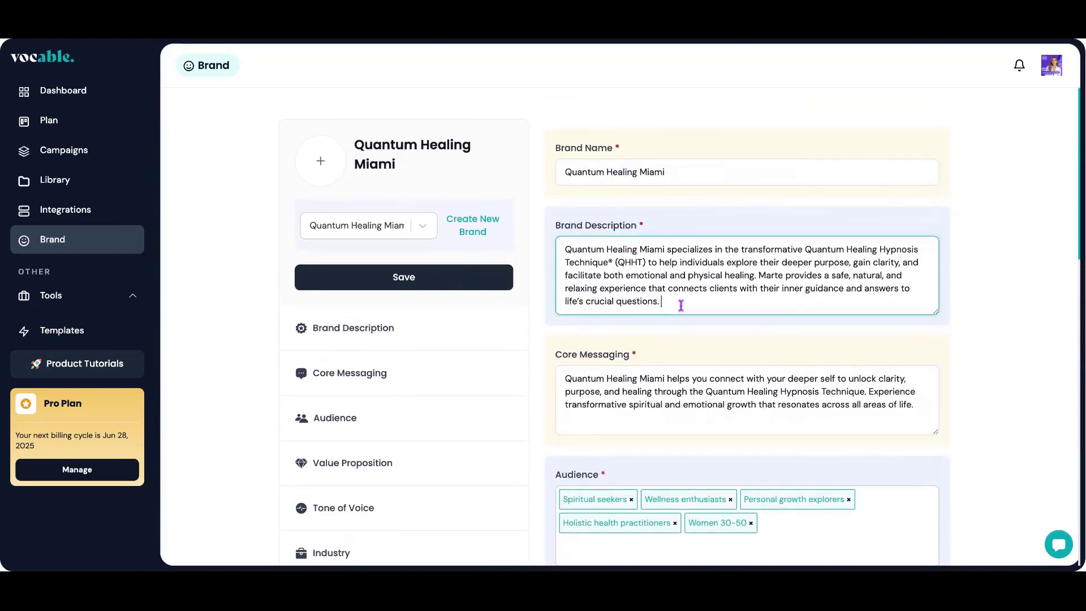
pyautogui.write('Make edits here')
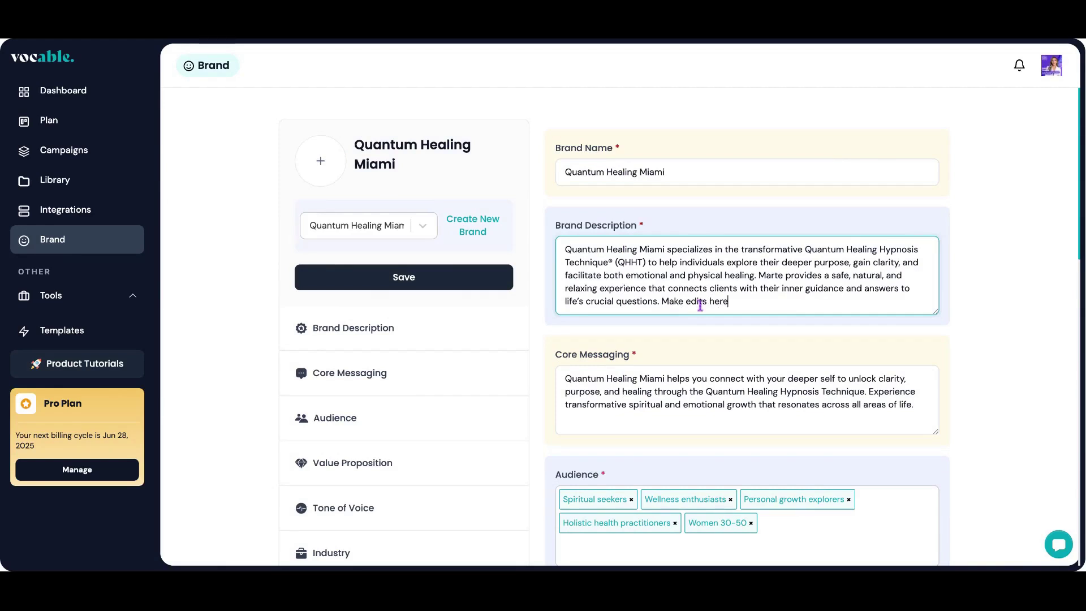
pyautogui.moveTo(728, 305); pyautogui.dragTo(663, 304)
pyautogui.press('BackSpace')
pyautogui.moveTo(637, 248); pyautogui.dragTo(735, 279)
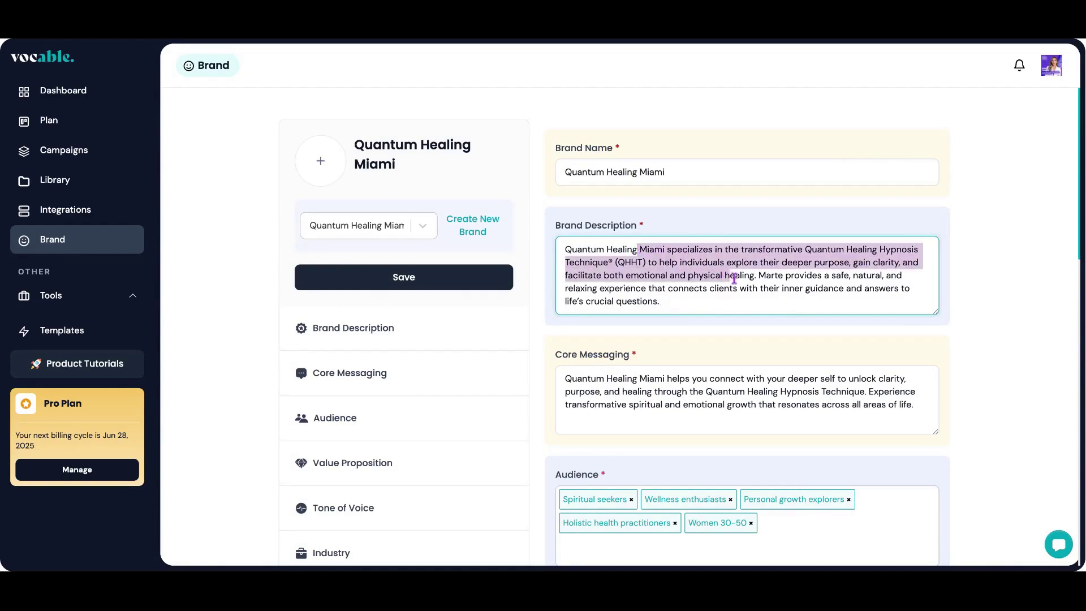
# Move the Core Messaging sentence beginning 'Experience' onto its own line.
pyautogui.click(669, 416)
pyautogui.scroll(-1, 669, 417)
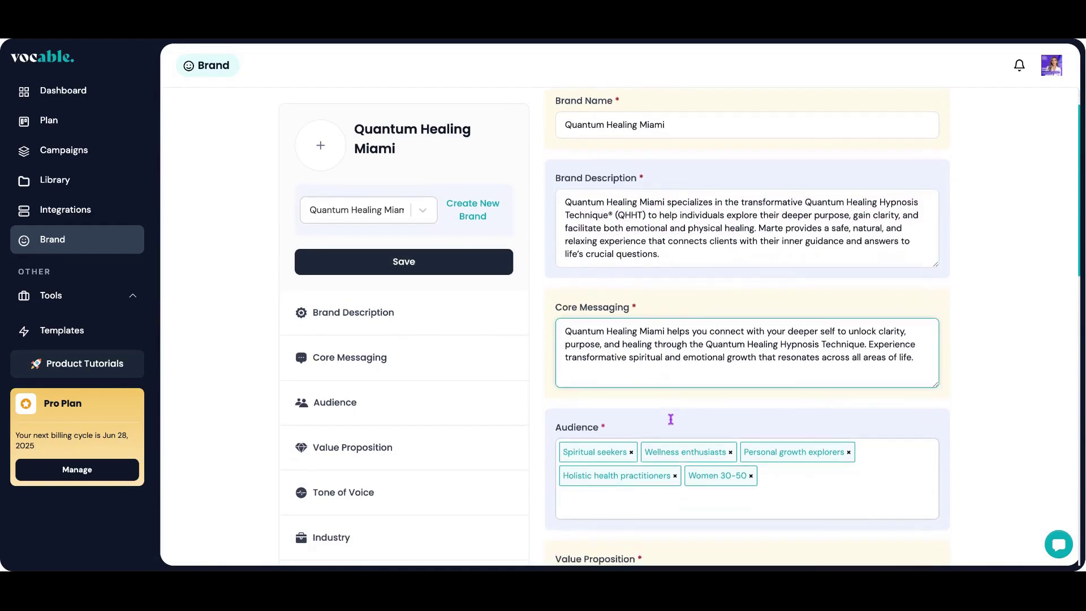
pyautogui.click(867, 339)
pyautogui.press('Return')
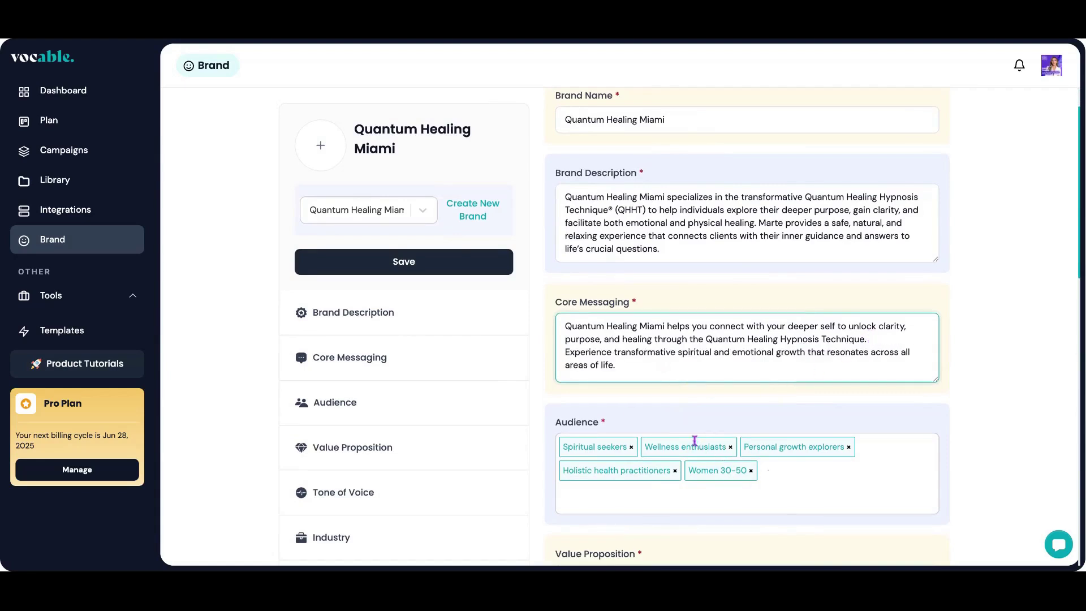
# Save Quantum Healing Miami and confirm it appears beside Vocable in the brand list.
pyautogui.click(460, 264)
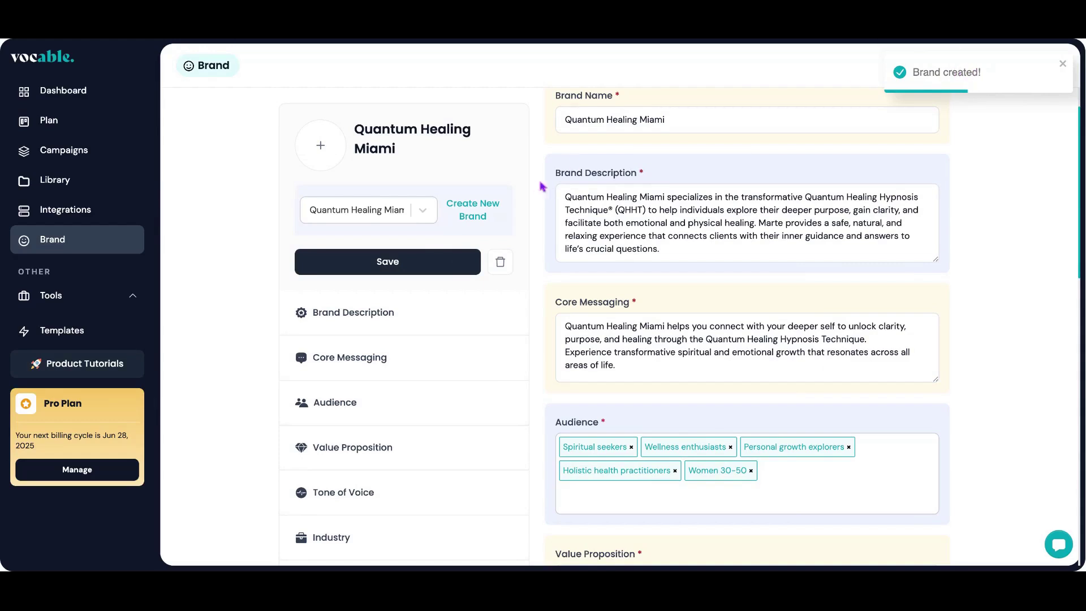
pyautogui.click(423, 213)
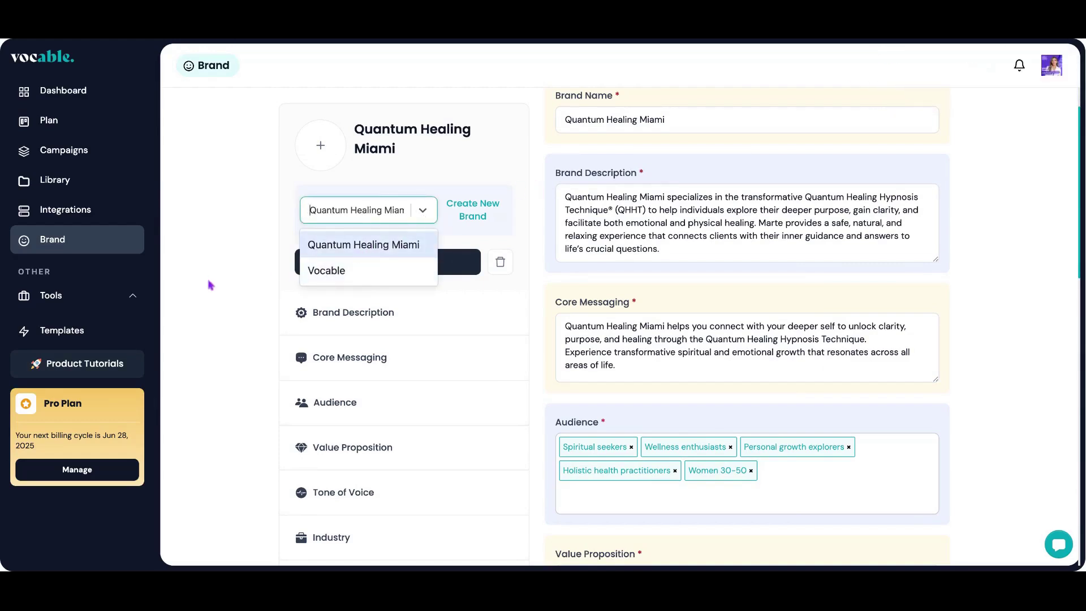
pyautogui.click(228, 280)
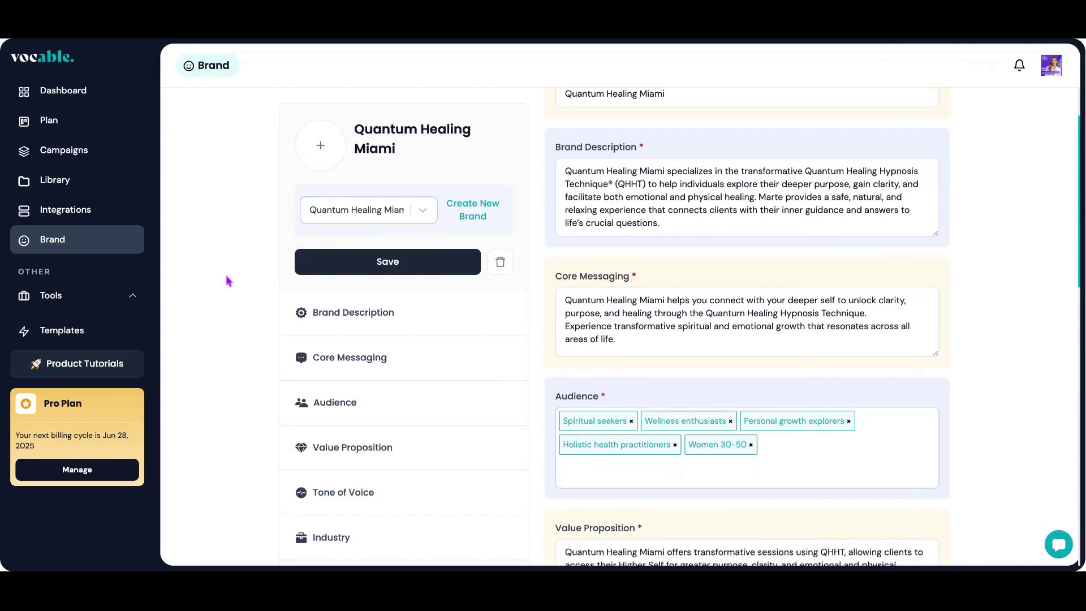
pyautogui.click(464, 214)
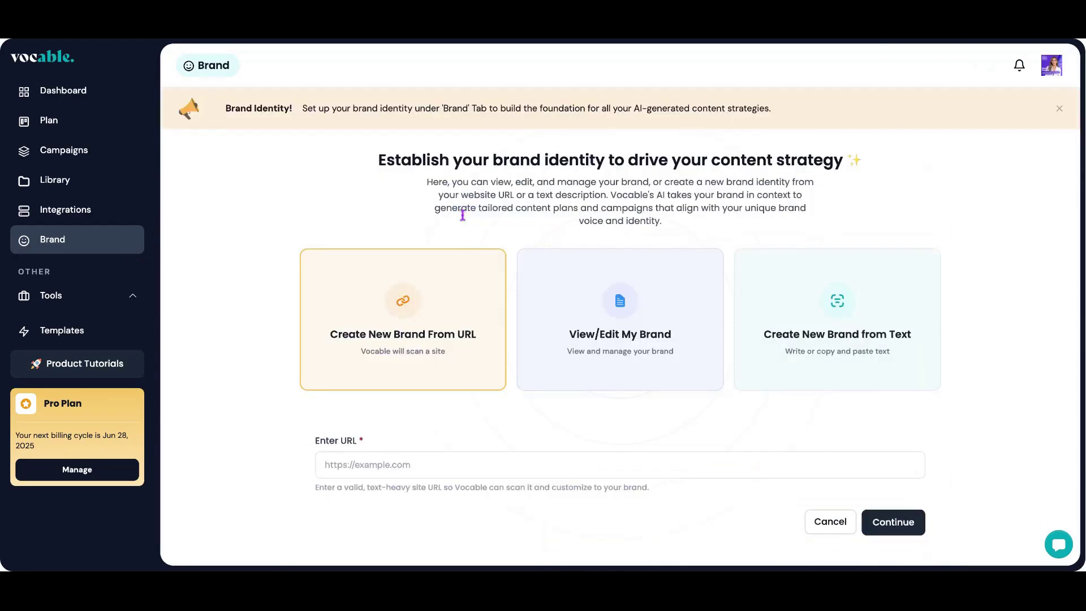
pyautogui.click(644, 320)
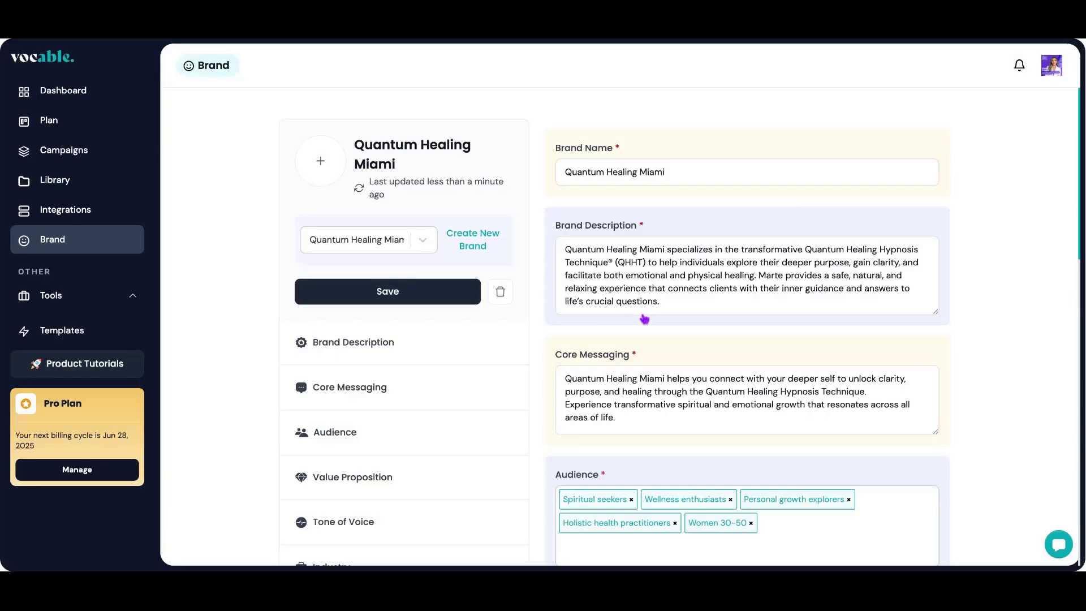
pyautogui.click(427, 241)
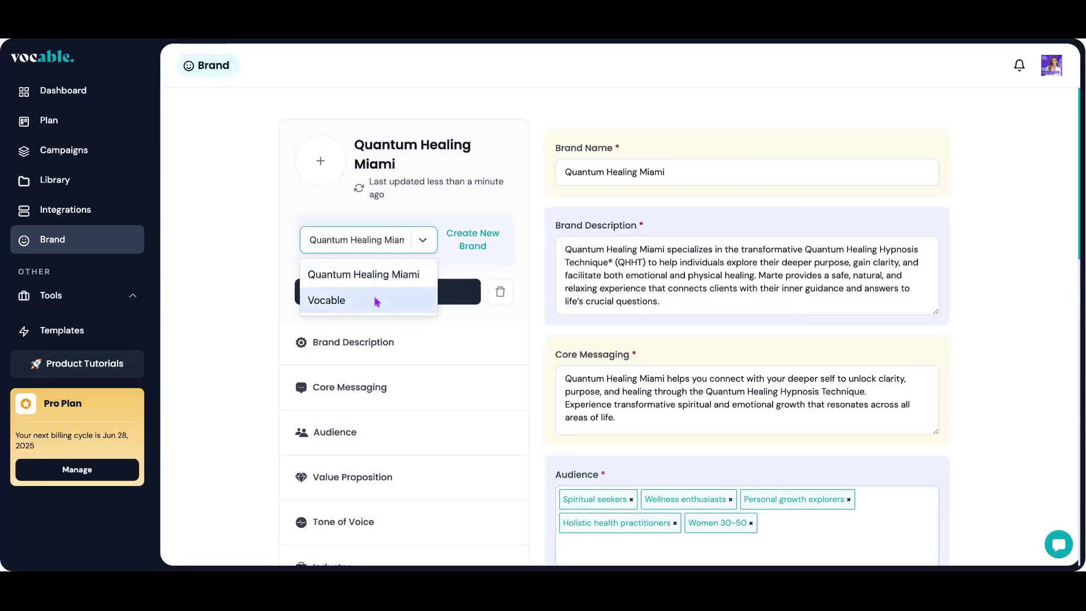
pyautogui.click(278, 232)
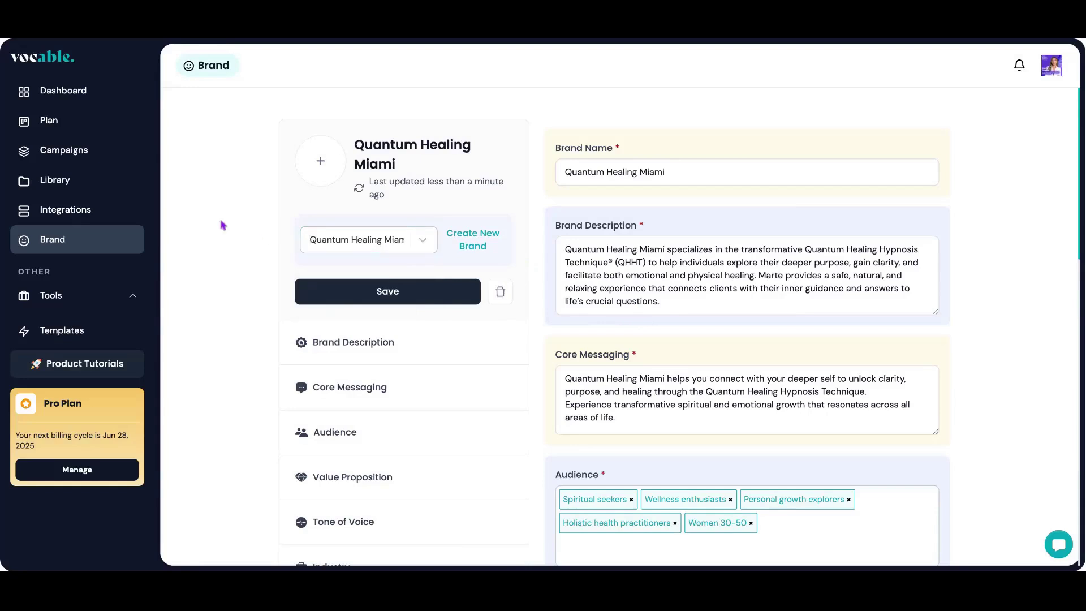
pyautogui.click(107, 210)
pyautogui.click(101, 239)
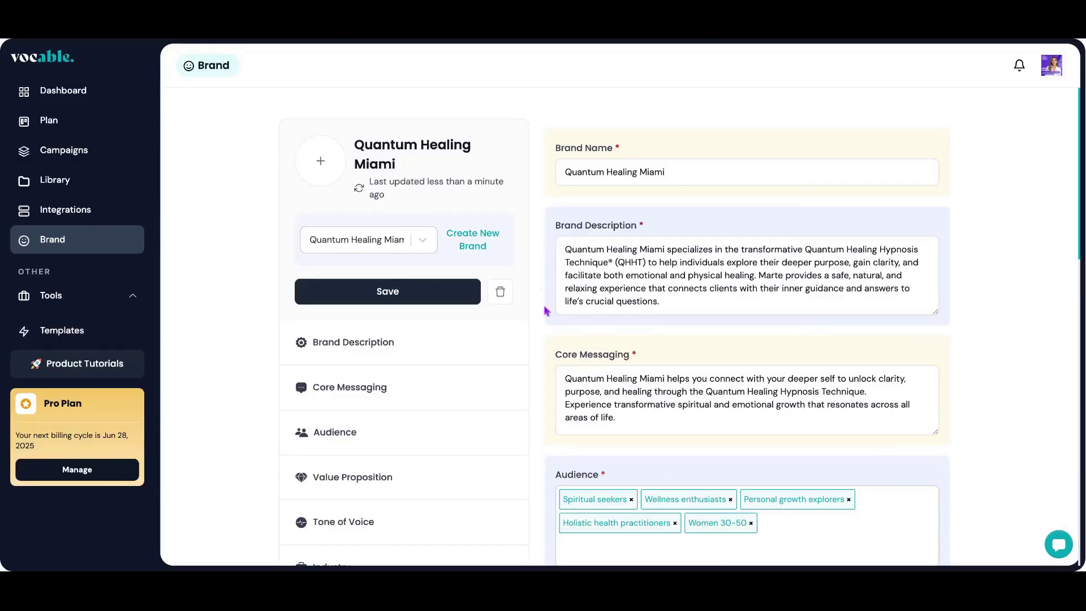
pyautogui.scroll(-2, 550, 388)
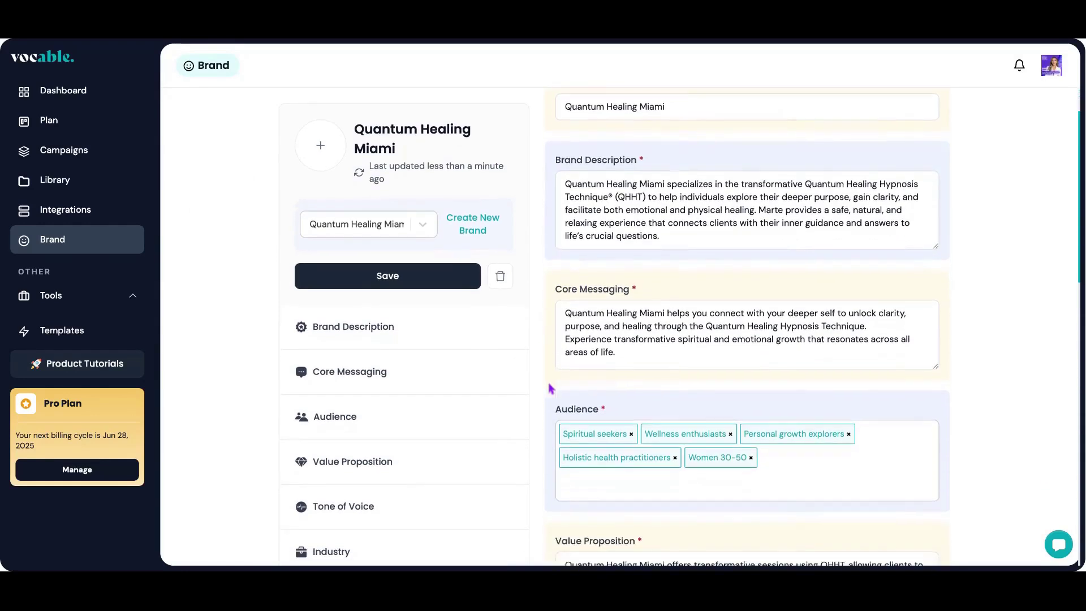
pyautogui.scroll(-5, 549, 388)
pyautogui.scroll(-3, 549, 388)
pyautogui.scroll(2, 549, 388)
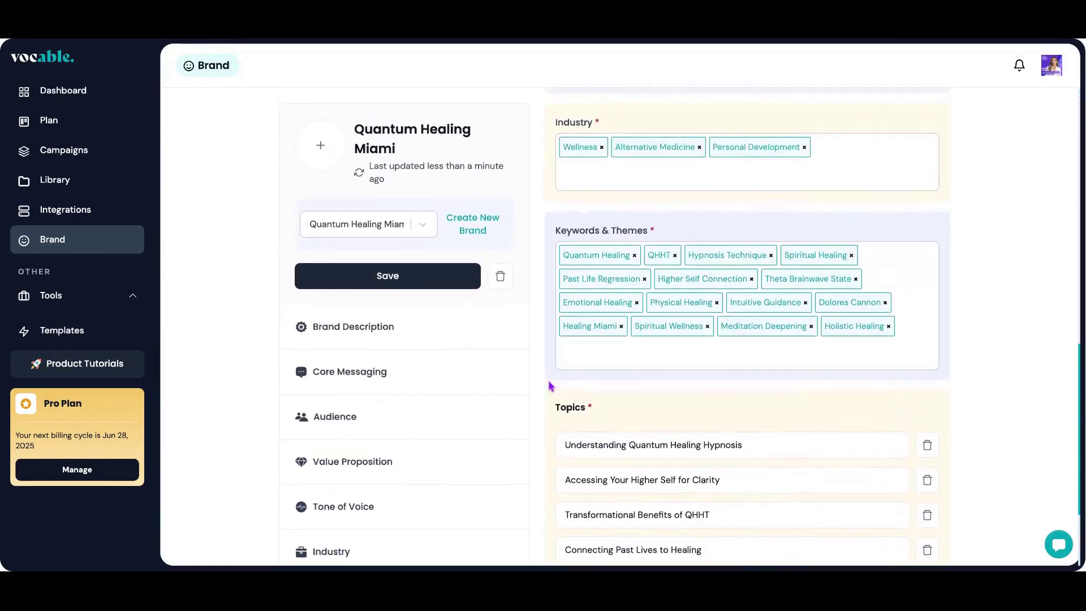
pyautogui.scroll(4, 549, 388)
pyautogui.scroll(3, 548, 388)
pyautogui.scroll(2, 549, 388)
pyautogui.scroll(1, 618, 349)
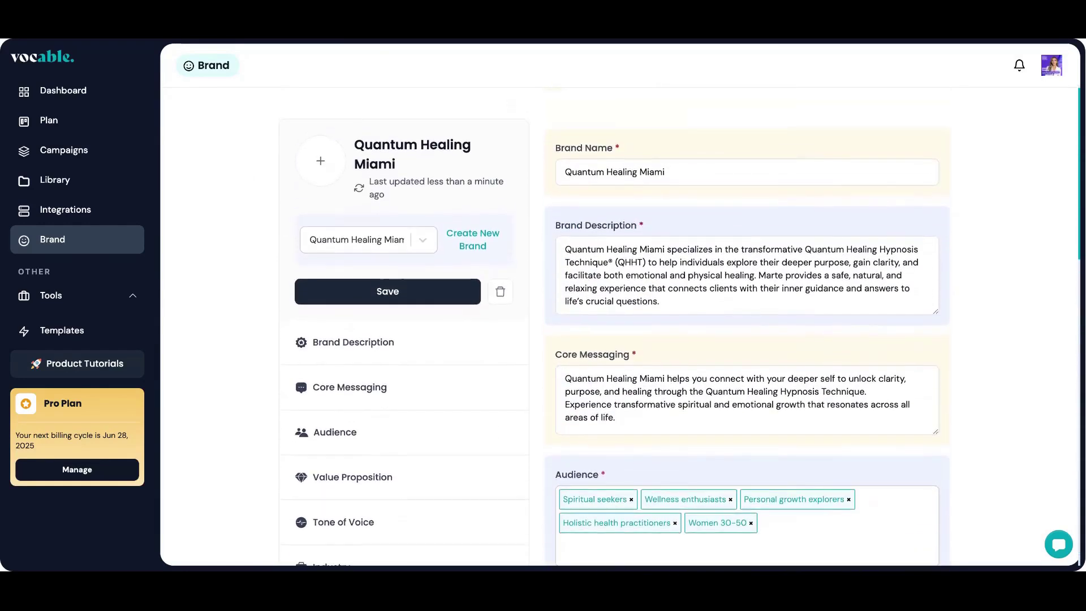